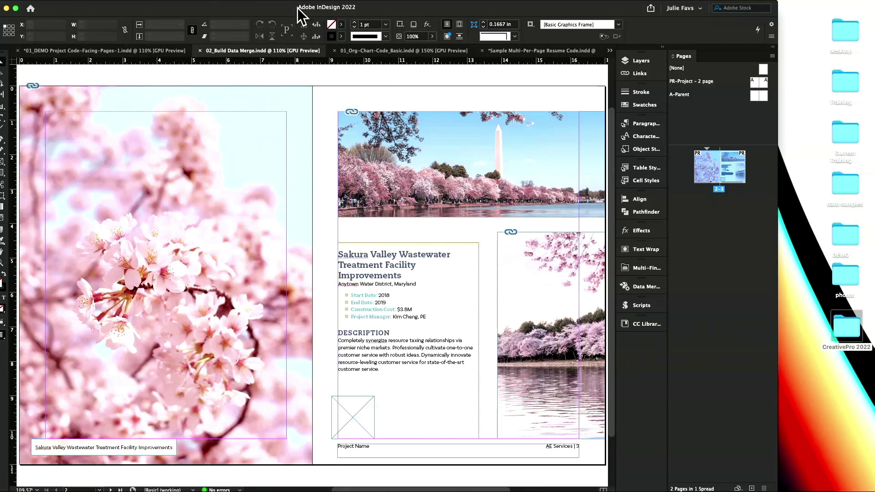
- Open the Window menu's panel list to find Utilities > Data Merge
{"action": "mouse_move", "coordinate": [301, 2]}
{"action": "left_click", "coordinate": [253, 6]}
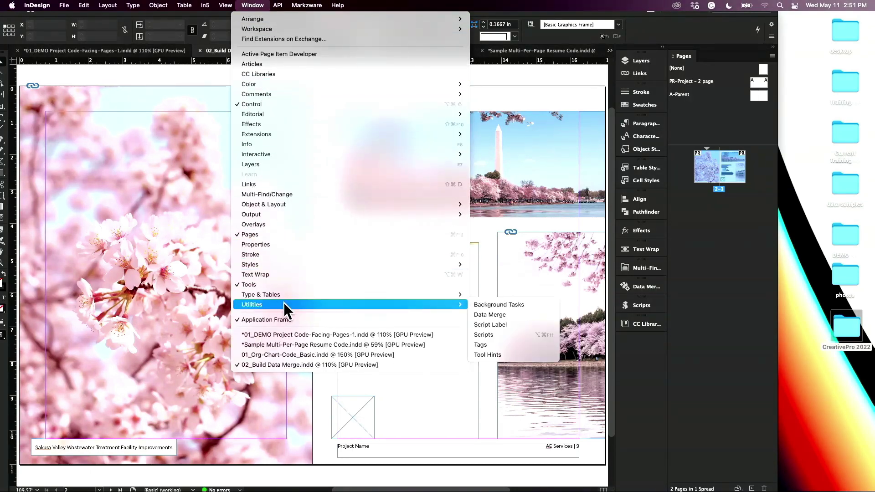
{"action": "mouse_move", "coordinate": [251, 305]}
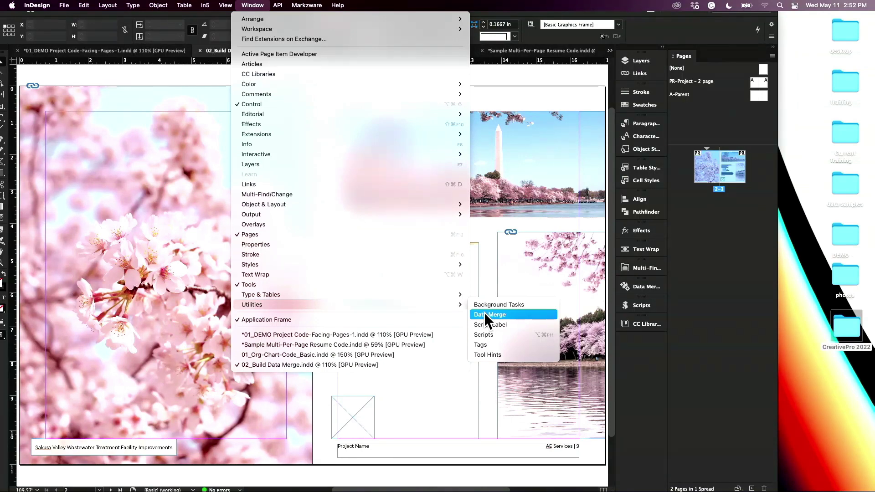
- Open the Data Merge panel and show its panel menu of data source options
{"action": "left_click", "coordinate": [484, 314]}
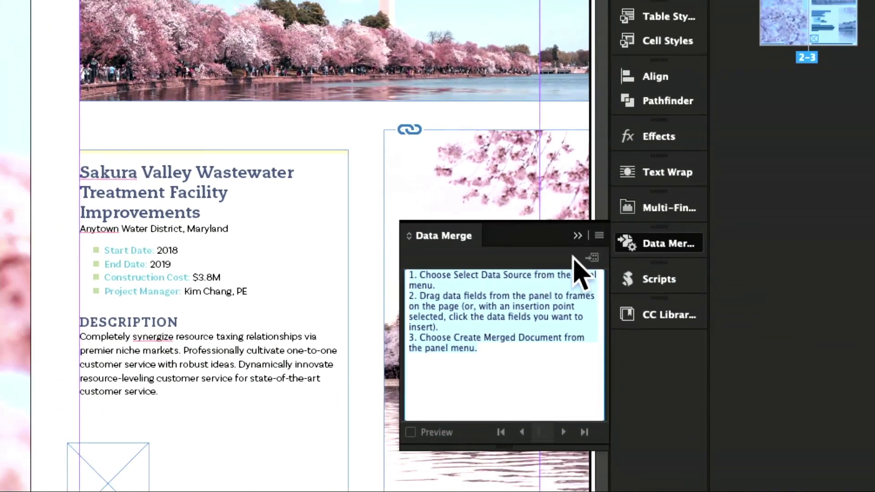
{"action": "left_click", "coordinate": [600, 234]}
- Load Sample Projects.csv from _DEMO > 01_Projects > Project Photos and csv as the data source
{"action": "left_click", "coordinate": [630, 247]}
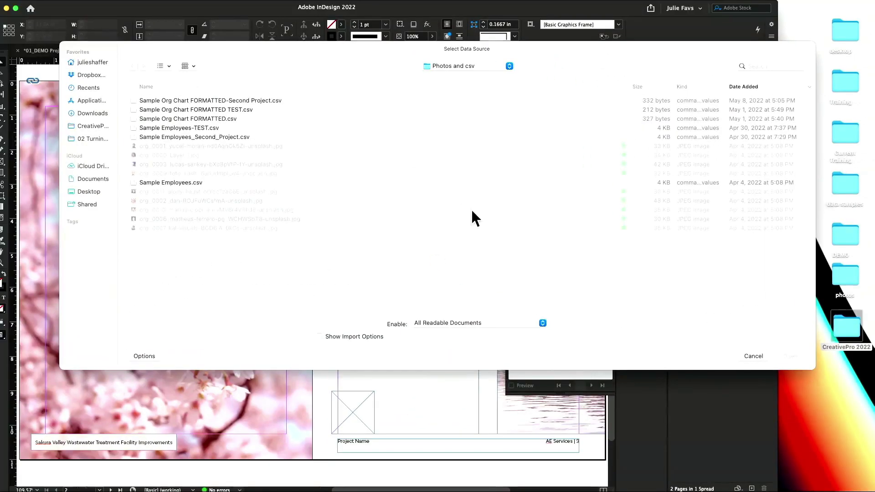
{"action": "left_click", "coordinate": [476, 66]}
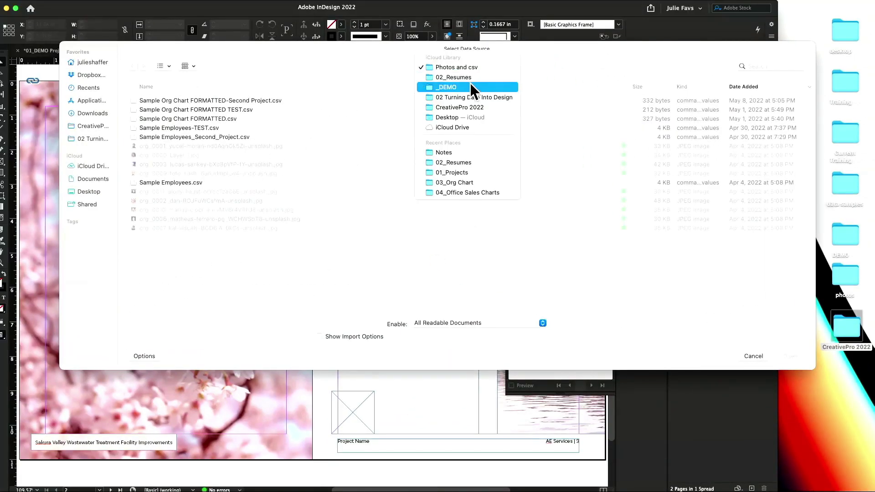
{"action": "left_click", "coordinate": [470, 85]}
{"action": "double_click", "coordinate": [166, 146]}
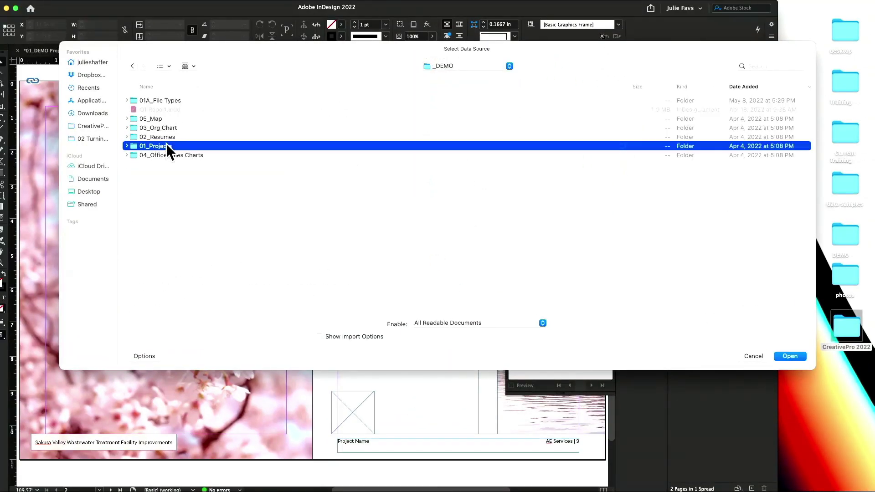
{"action": "double_click", "coordinate": [170, 137]}
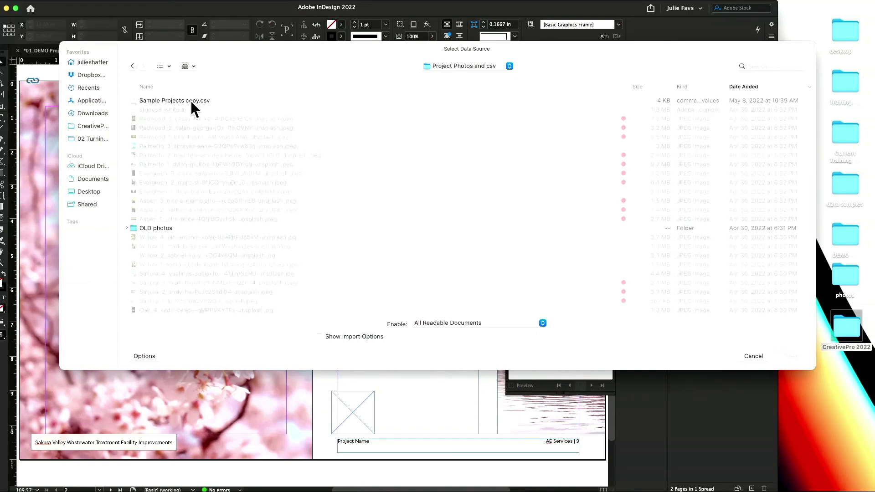
{"action": "scroll", "coordinate": [215, 199], "scroll_direction": "down", "scroll_amount": 5}
{"action": "left_click", "coordinate": [174, 307]}
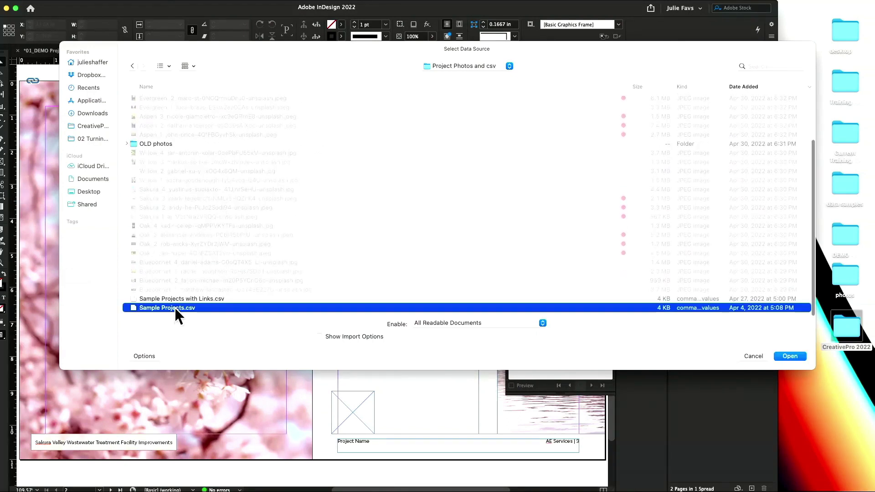
{"action": "left_click", "coordinate": [790, 356]}
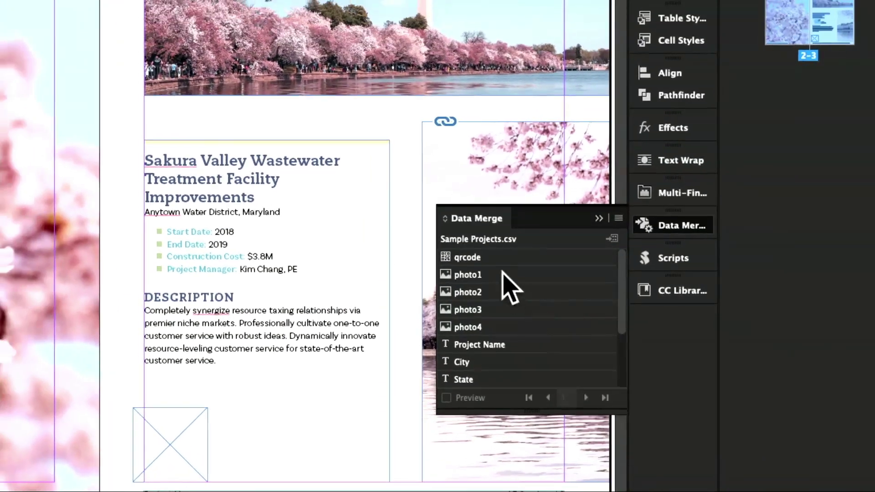
- Drag the qrcode field into the empty square frame below the description
{"action": "mouse_move", "coordinate": [482, 260]}
{"action": "left_mouse_down"}
{"action": "mouse_move", "coordinate": [415, 264]}
{"action": "mouse_move", "coordinate": [166, 427]}
{"action": "left_mouse_up"}
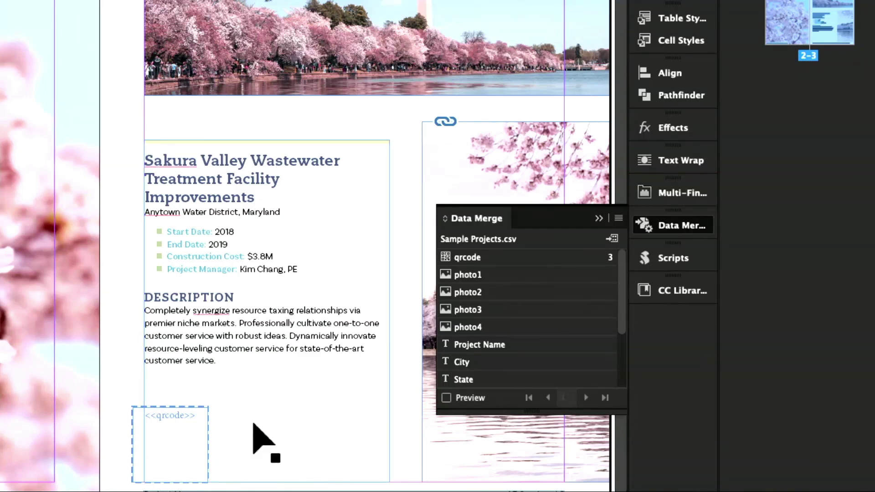
{"action": "scroll", "coordinate": [259, 441], "scroll_direction": "up", "scroll_amount": 5}
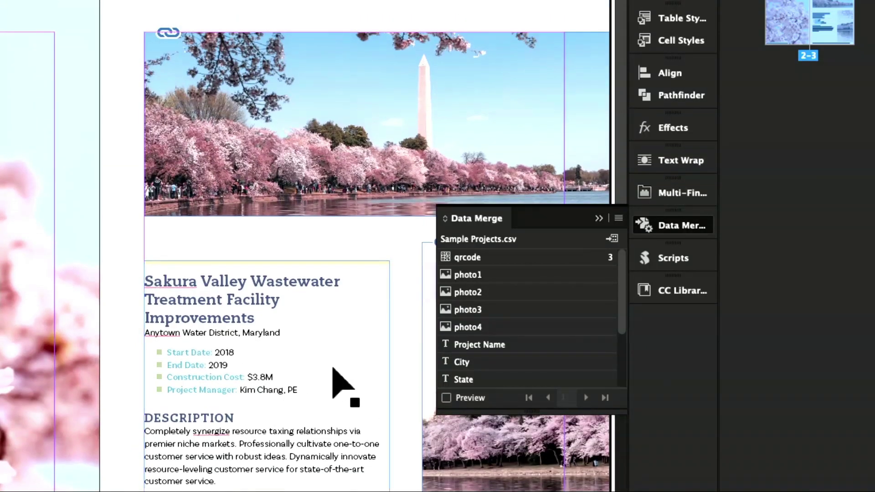
{"action": "scroll", "coordinate": [342, 381], "scroll_direction": "down", "scroll_amount": 2}
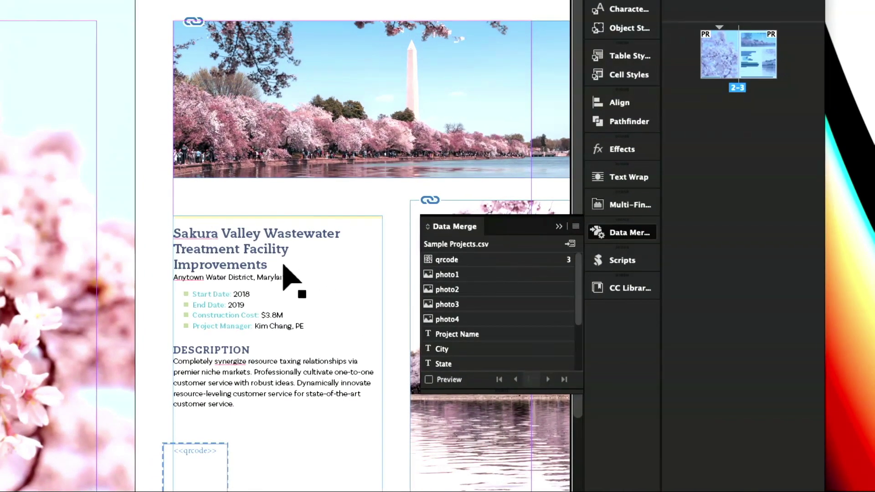
- Replace the project heading text with the <<Project Name>> field
{"action": "double_click", "coordinate": [273, 262]}
{"action": "left_click_drag", "start_coordinate": [271, 260], "coordinate": [172, 231]}
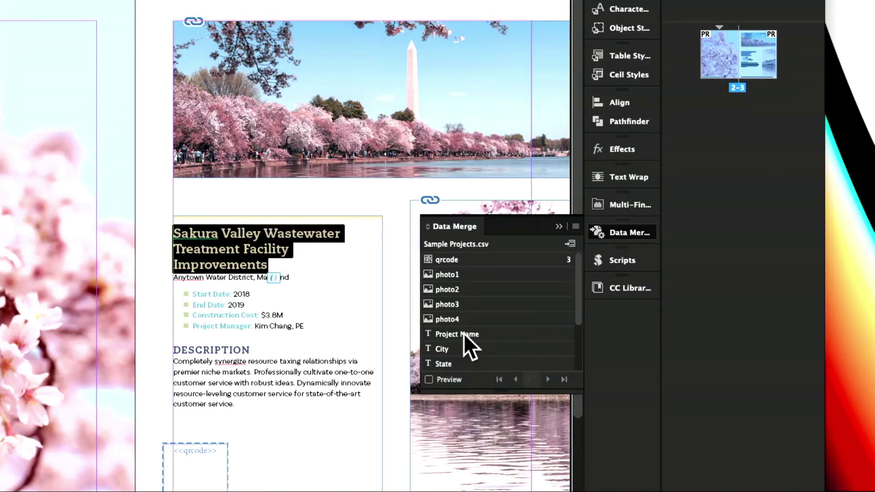
{"action": "left_click_drag", "start_coordinate": [462, 334], "coordinate": [285, 275]}
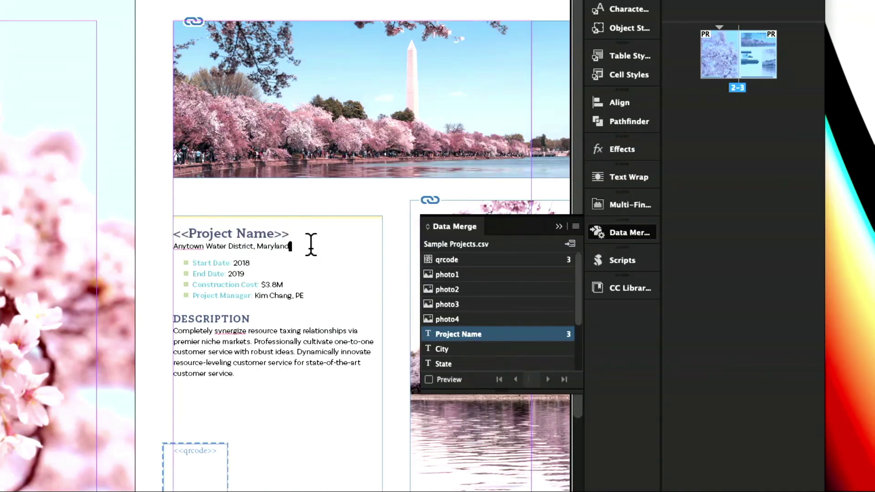
- Replace the district and Maryland in the location line with <<City>> and <<State>>
{"action": "mouse_move", "coordinate": [309, 247]}
{"action": "left_mouse_down"}
{"action": "mouse_move", "coordinate": [183, 247]}
{"action": "mouse_move", "coordinate": [254, 246]}
{"action": "left_mouse_up"}
{"action": "left_click", "coordinate": [176, 243]}
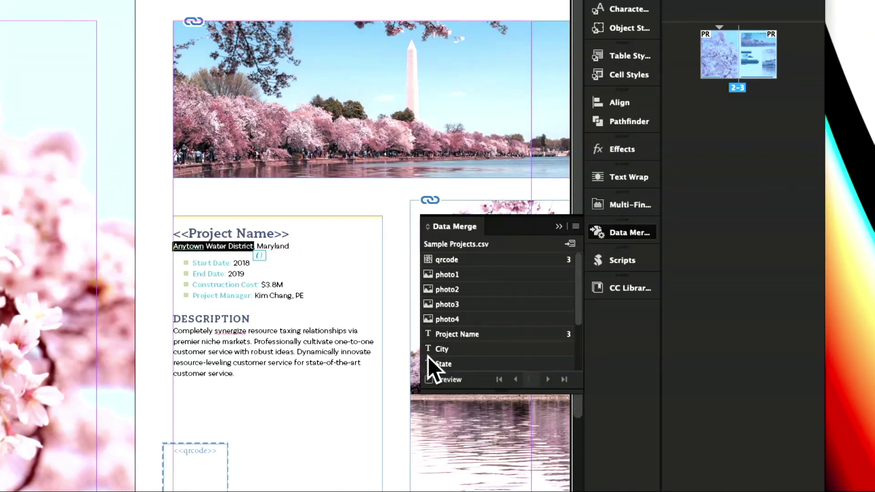
{"action": "left_click", "coordinate": [440, 349]}
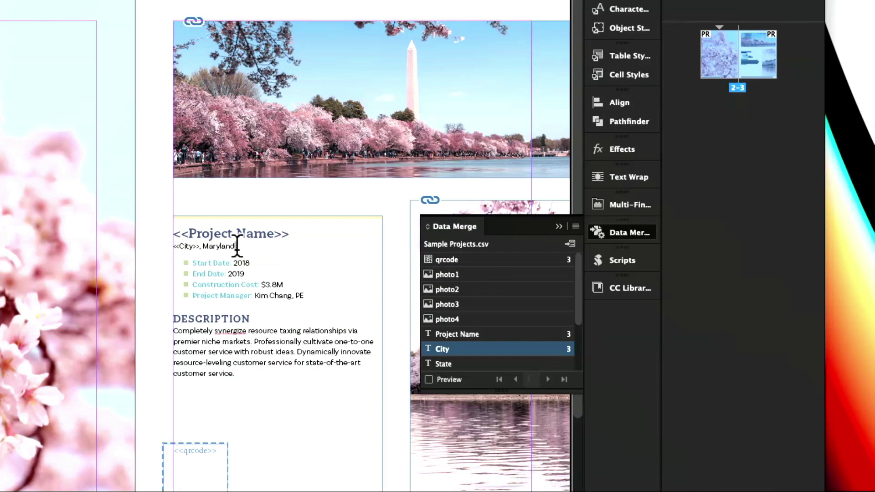
{"action": "left_click_drag", "start_coordinate": [237, 246], "coordinate": [207, 247]}
{"action": "left_click", "coordinate": [480, 363]}
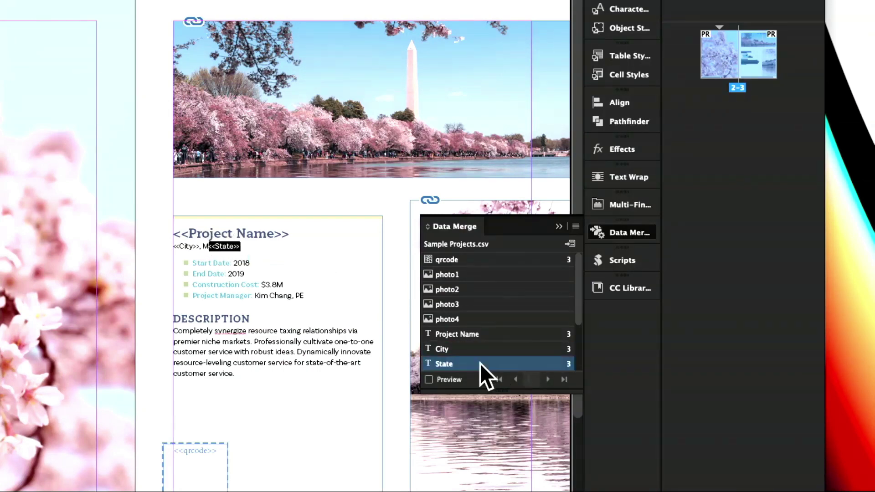
{"action": "scroll", "coordinate": [269, 276], "scroll_direction": "down", "scroll_amount": 1}
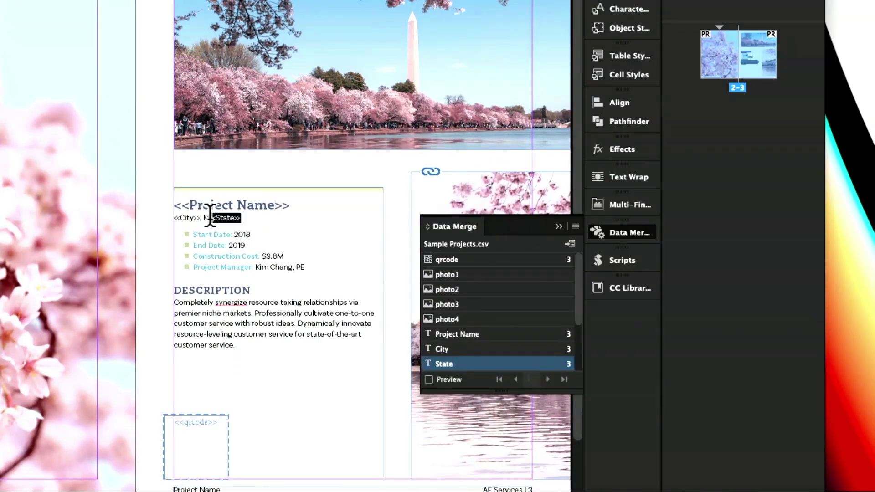
{"action": "left_click", "coordinate": [238, 252]}
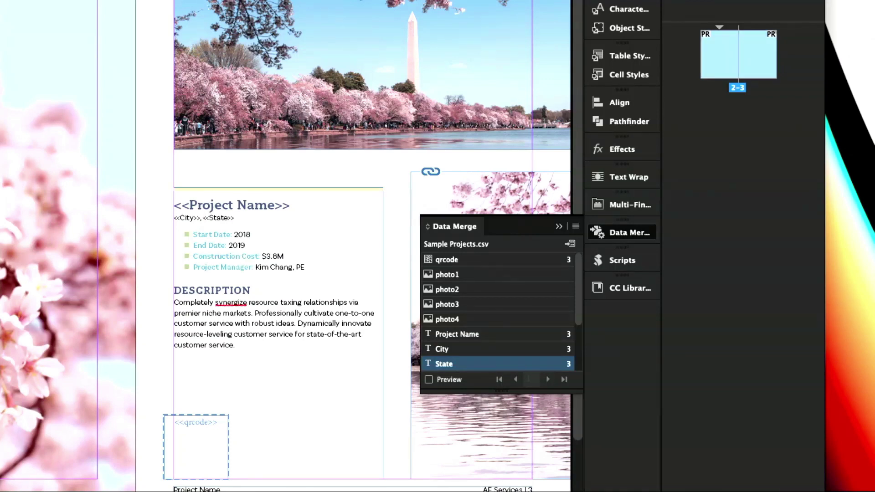
- Replace 2018, 2019, $3.8M and the manager name with Start Date, End Date, Construction Cost, Project Manager fields
{"action": "double_click", "coordinate": [242, 234]}
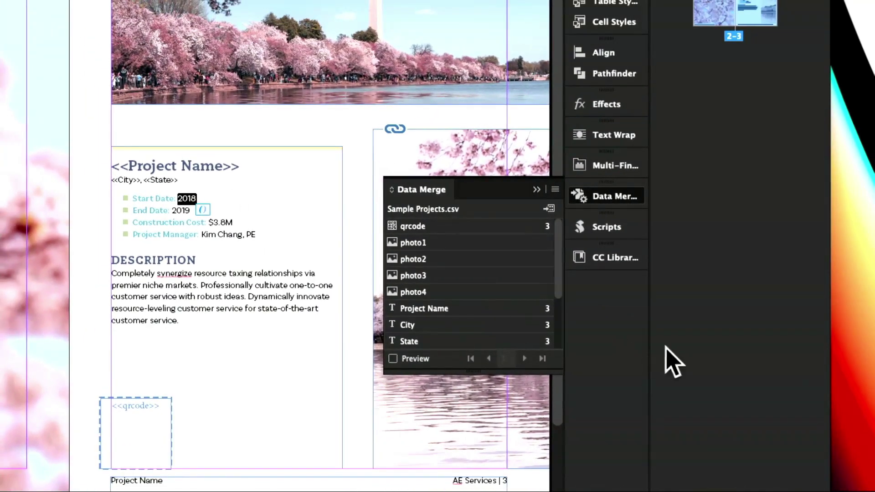
{"action": "scroll", "coordinate": [537, 291], "scroll_direction": "down", "scroll_amount": 3}
{"action": "scroll", "coordinate": [537, 297], "scroll_direction": "down", "scroll_amount": 1}
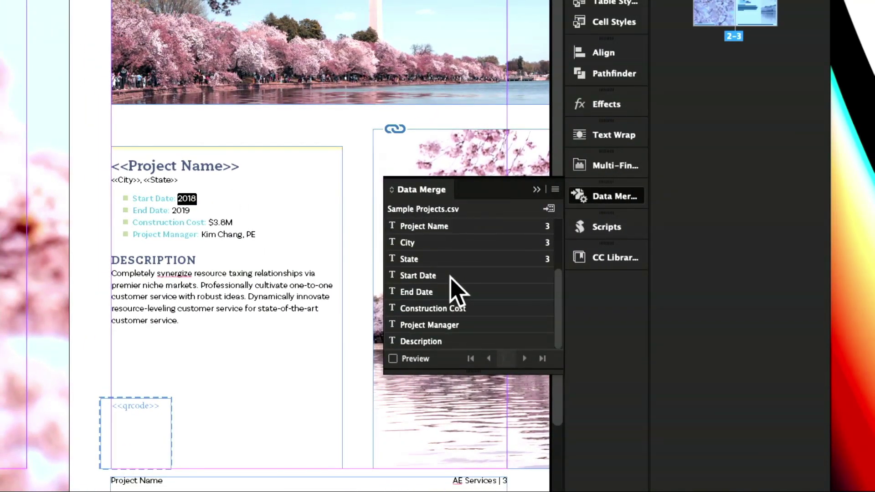
{"action": "left_click", "coordinate": [454, 275]}
{"action": "double_click", "coordinate": [180, 211]}
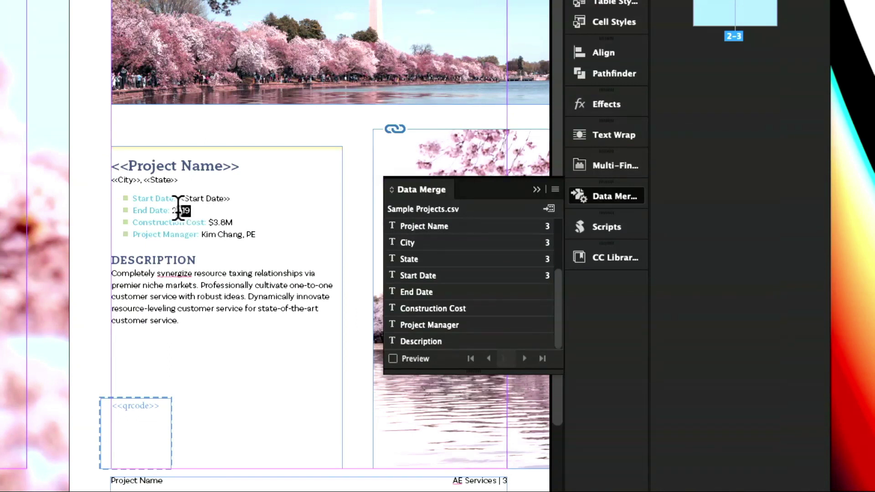
{"action": "left_click", "coordinate": [432, 299]}
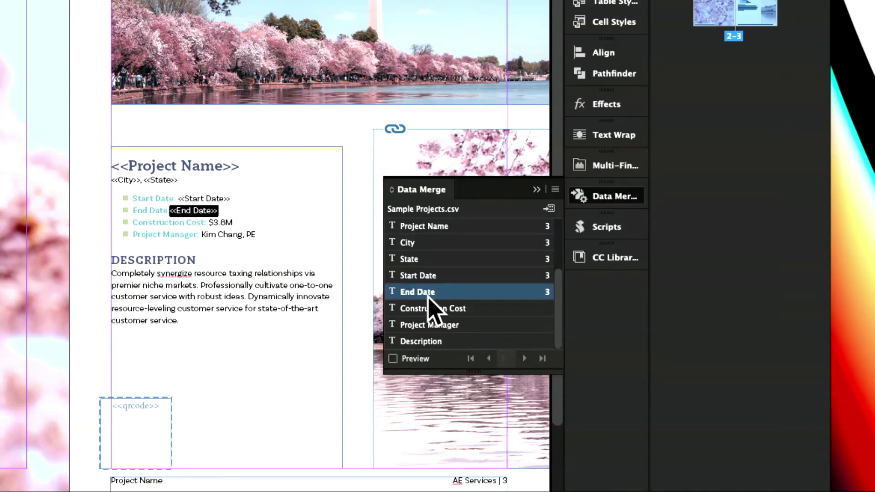
{"action": "double_click", "coordinate": [221, 222]}
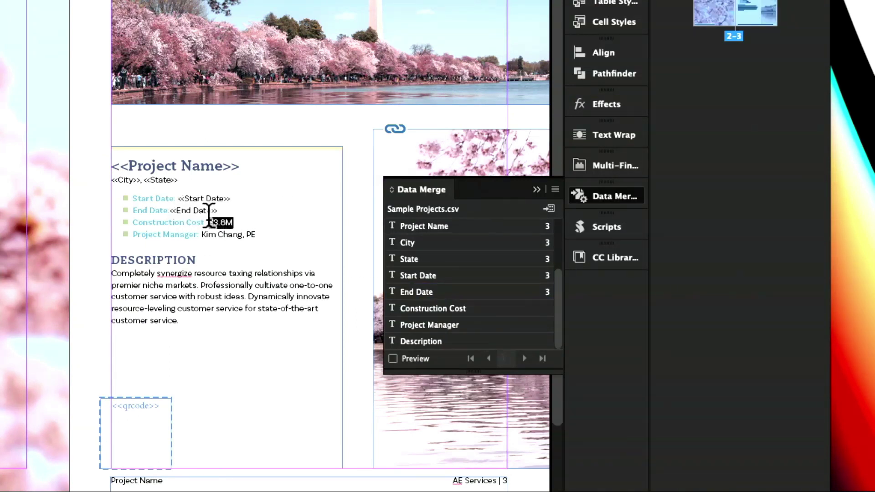
{"action": "left_click", "coordinate": [451, 309]}
{"action": "double_click", "coordinate": [223, 235]}
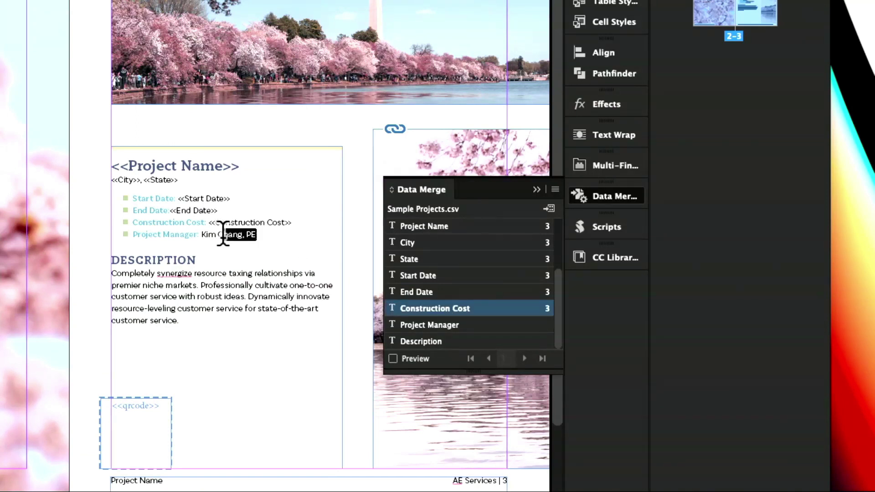
{"action": "left_click_drag", "start_coordinate": [223, 234], "coordinate": [201, 234]}
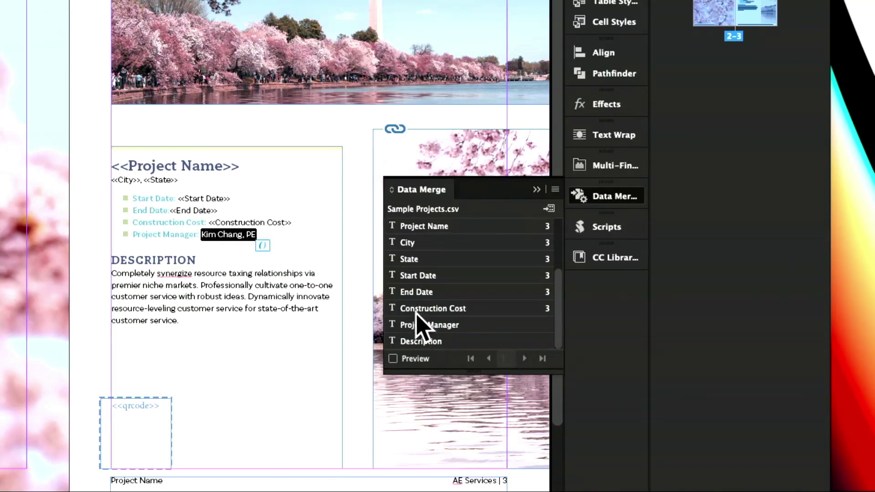
{"action": "left_click", "coordinate": [431, 325]}
- Swap the DESCRIPTION paragraph for the <<Description>> field and expand the Data Merge field list
{"action": "left_click_drag", "start_coordinate": [230, 322], "coordinate": [108, 274]}
{"action": "left_click", "coordinate": [492, 342]}
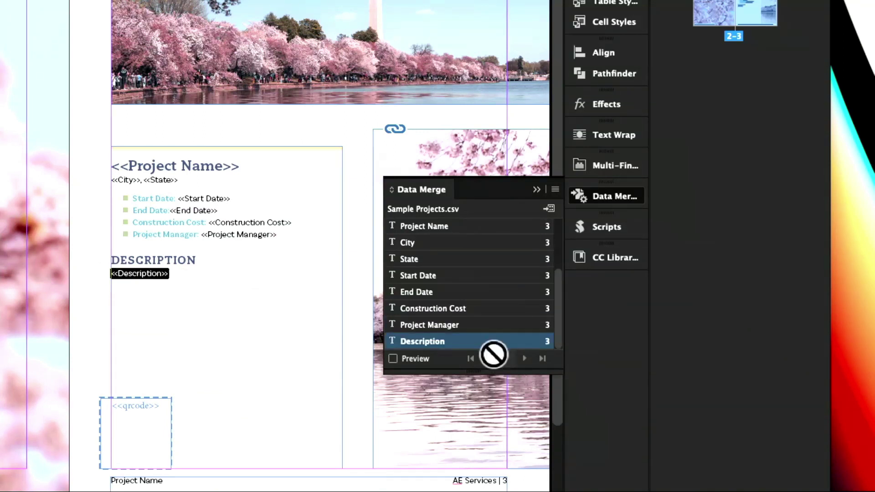
{"action": "left_click_drag", "start_coordinate": [449, 371], "coordinate": [469, 424]}
{"action": "scroll", "coordinate": [303, 323], "scroll_direction": "up", "scroll_amount": 2}
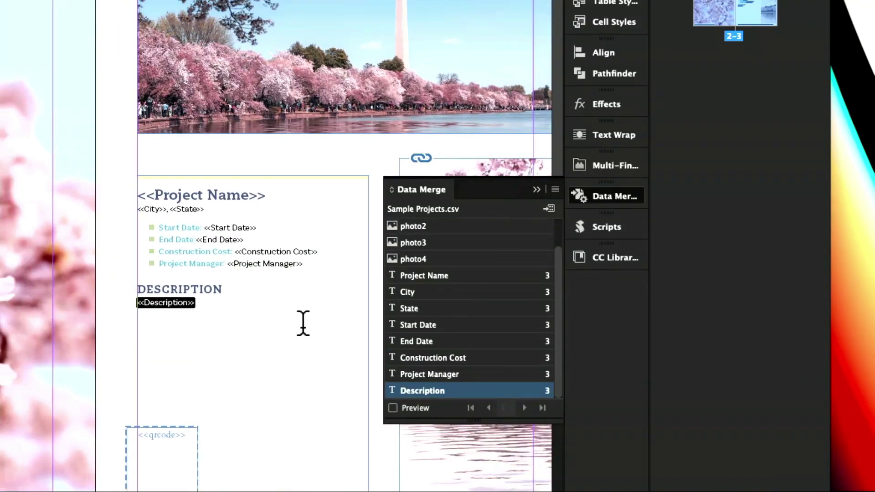
{"action": "scroll", "coordinate": [311, 323], "scroll_direction": "left", "scroll_amount": 2}
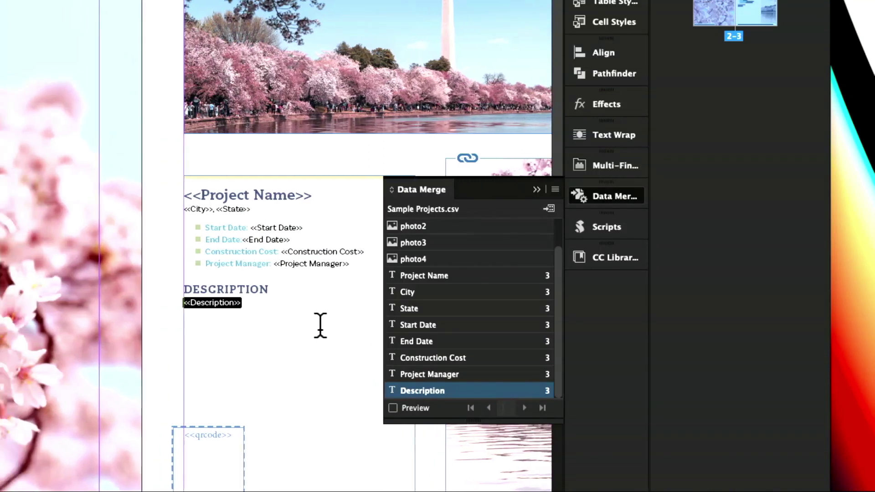
{"action": "scroll", "coordinate": [320, 325], "scroll_direction": "left", "scroll_amount": 5}
{"action": "scroll", "coordinate": [319, 322], "scroll_direction": "left", "scroll_amount": 5}
{"action": "scroll", "coordinate": [318, 322], "scroll_direction": "down", "scroll_amount": 3}
{"action": "scroll", "coordinate": [318, 322], "scroll_direction": "down", "scroll_amount": 3}
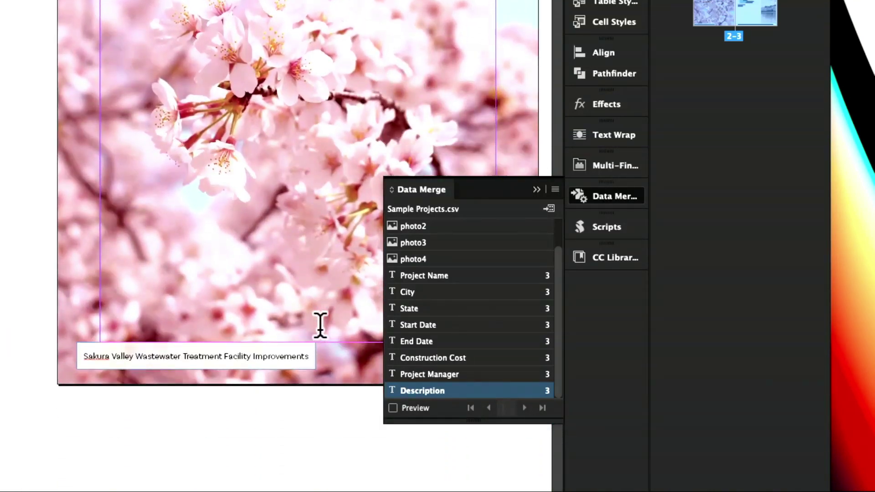
- Replace the Sakura Valley caption on the left page with <<Project Name>>
{"action": "mouse_move", "coordinate": [309, 356]}
{"action": "left_mouse_down"}
{"action": "mouse_move", "coordinate": [83, 355]}
{"action": "mouse_move", "coordinate": [356, 387]}
{"action": "left_mouse_up"}
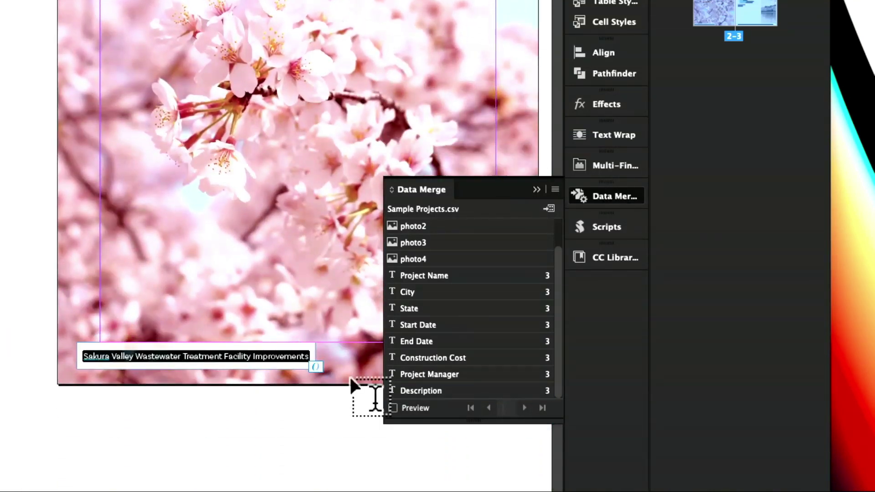
{"action": "left_click", "coordinate": [430, 278]}
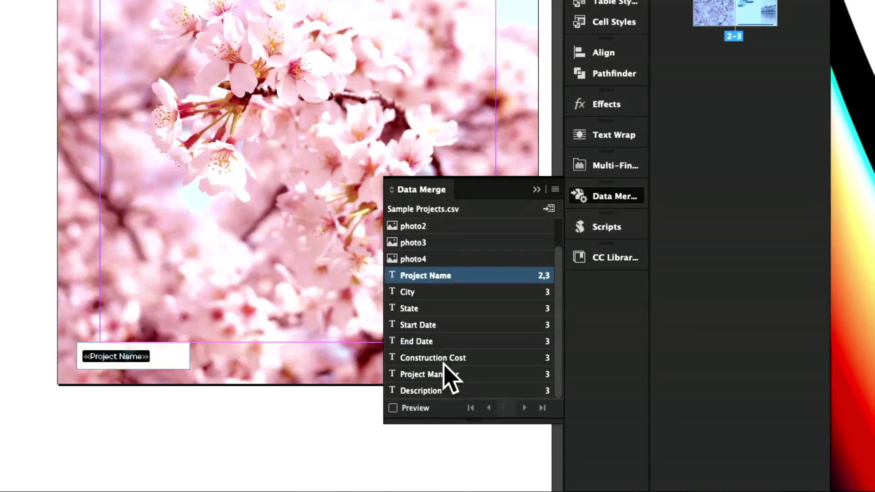
{"action": "scroll", "coordinate": [431, 361], "scroll_direction": "up", "scroll_amount": 2}
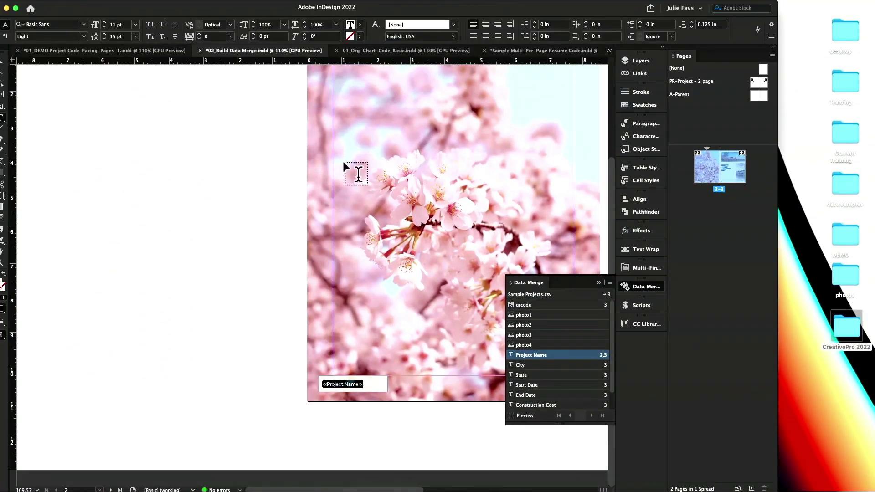
- Place photo1, photo2 and photo3 into the large left, top banner and tall right frames
{"action": "left_click_drag", "start_coordinate": [153, 16], "coordinate": [190, 26]}
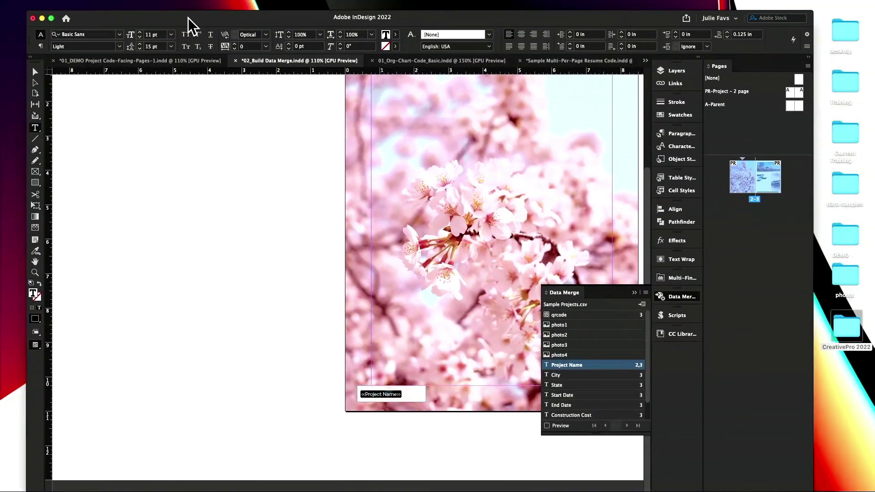
{"action": "left_click", "coordinate": [36, 72]}
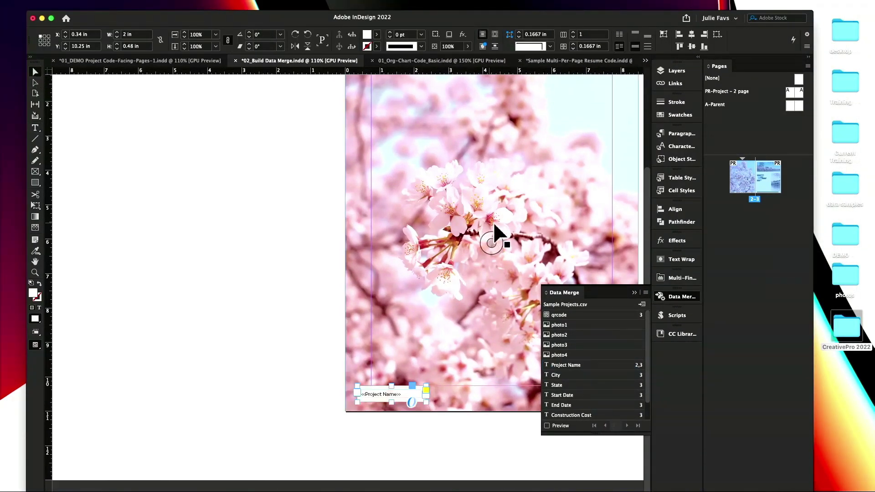
{"action": "scroll", "coordinate": [495, 247], "scroll_direction": "right", "scroll_amount": 10}
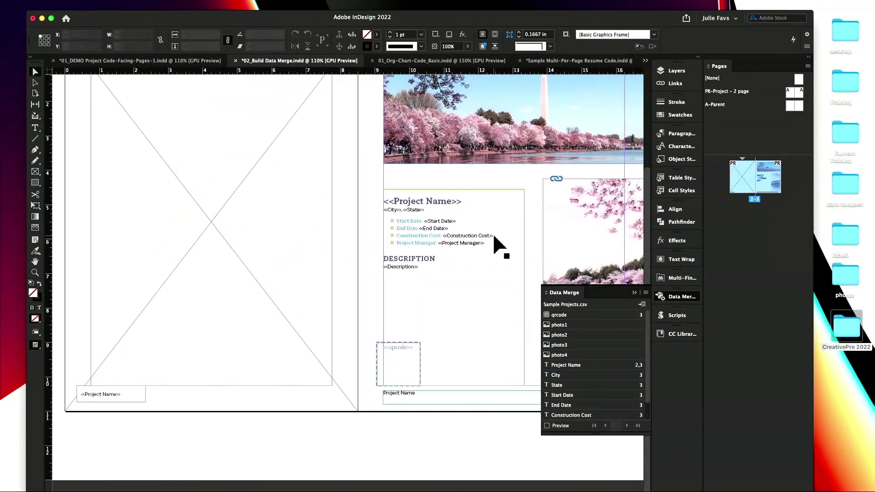
{"action": "scroll", "coordinate": [494, 246], "scroll_direction": "right", "scroll_amount": 1}
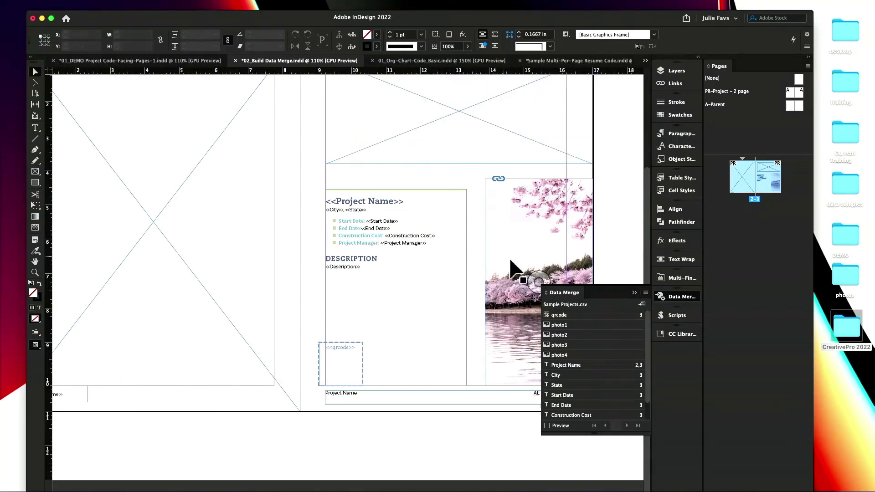
{"action": "left_click", "coordinate": [570, 325]}
{"action": "left_click", "coordinate": [133, 170]}
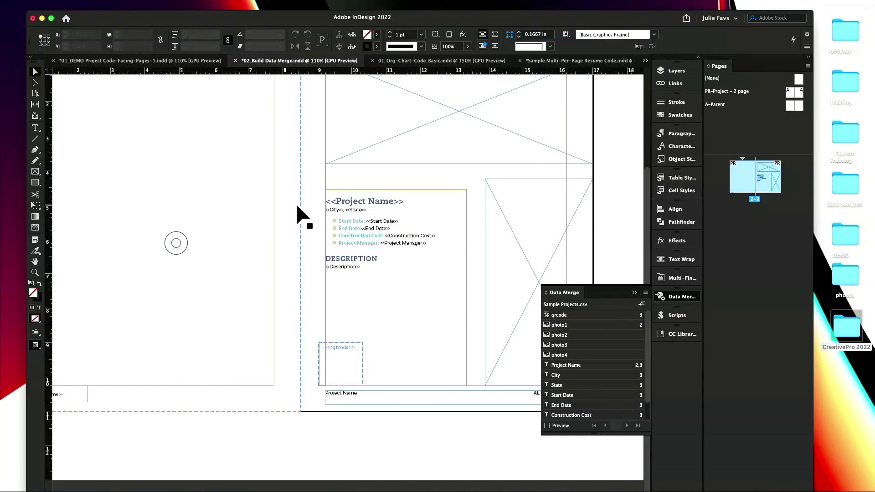
{"action": "scroll", "coordinate": [299, 216], "scroll_direction": "up", "scroll_amount": 1}
{"action": "scroll", "coordinate": [298, 215], "scroll_direction": "up", "scroll_amount": 2}
{"action": "left_click", "coordinate": [559, 336]}
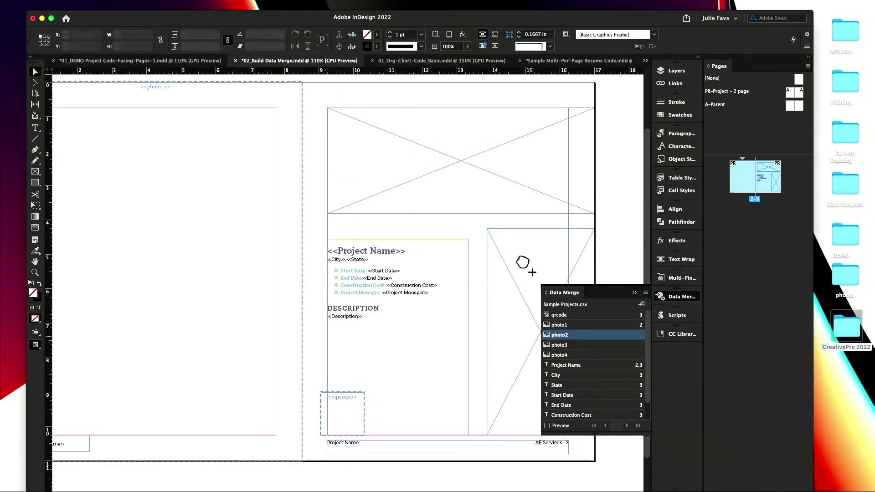
{"action": "left_click", "coordinate": [464, 160]}
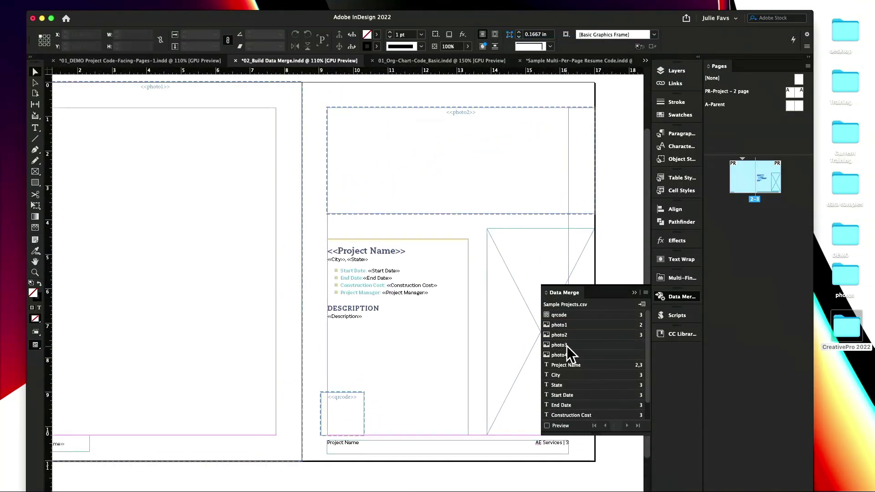
{"action": "mouse_move", "coordinate": [559, 344]}
{"action": "left_mouse_down"}
{"action": "mouse_move", "coordinate": [562, 334]}
{"action": "mouse_move", "coordinate": [509, 275]}
{"action": "left_mouse_up"}
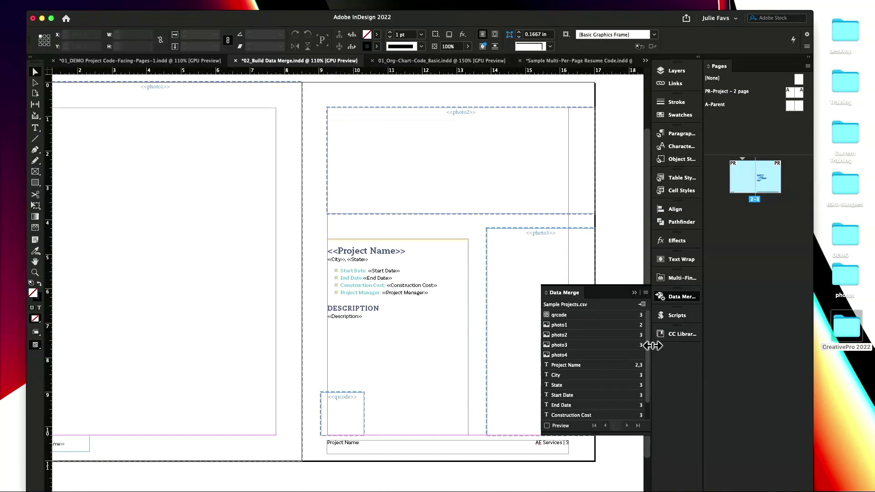
- Choose Create Merged Document from the Data Merge panel menu, merging all records
{"action": "left_click", "coordinate": [646, 293]}
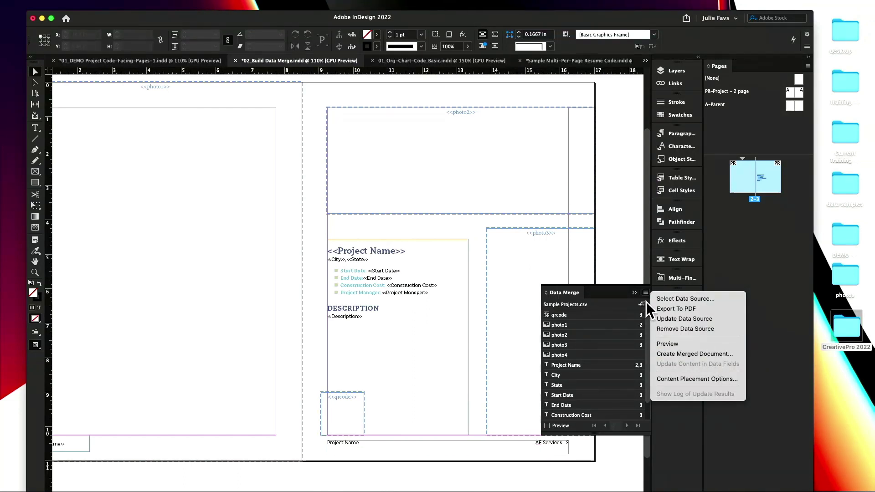
{"action": "left_click", "coordinate": [687, 357]}
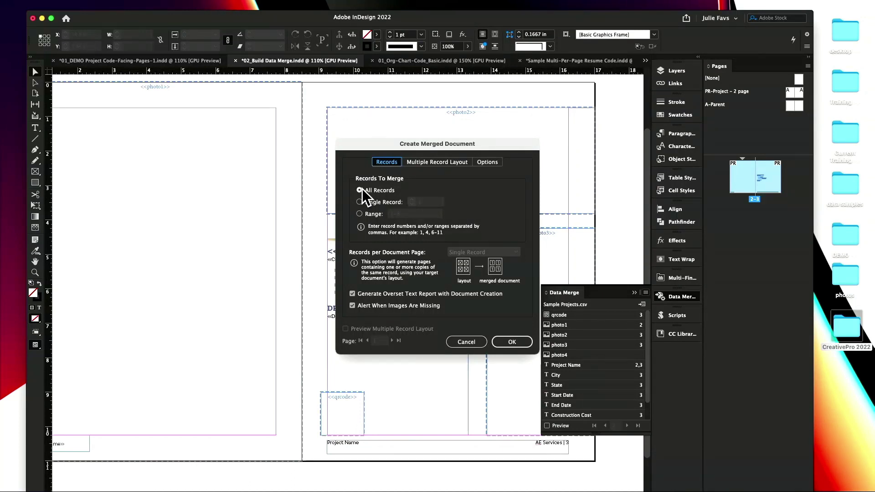
- Keep image fitting as Fill Frames Proportionally and merge all records
{"action": "left_click", "coordinate": [429, 164]}
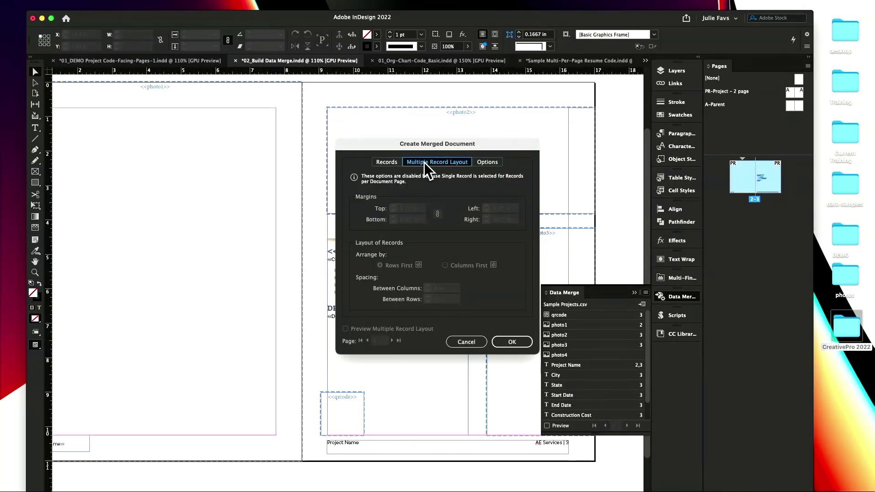
{"action": "left_click", "coordinate": [488, 164]}
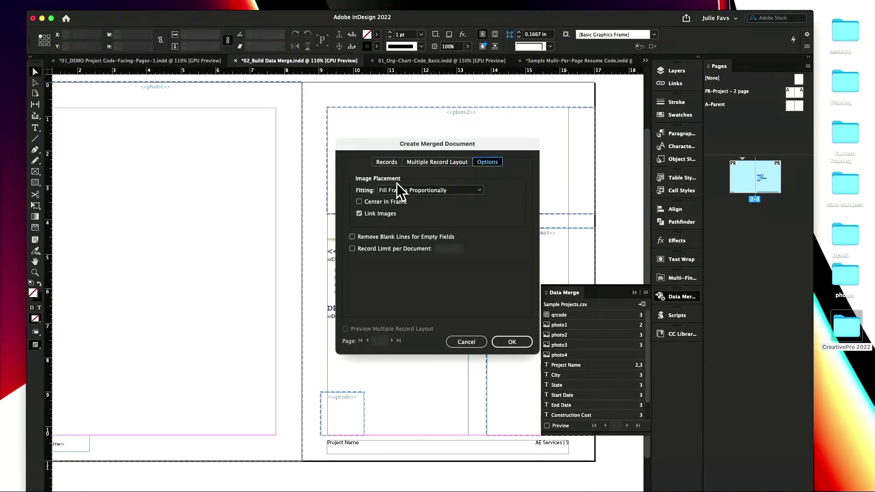
{"action": "left_click", "coordinate": [441, 192]}
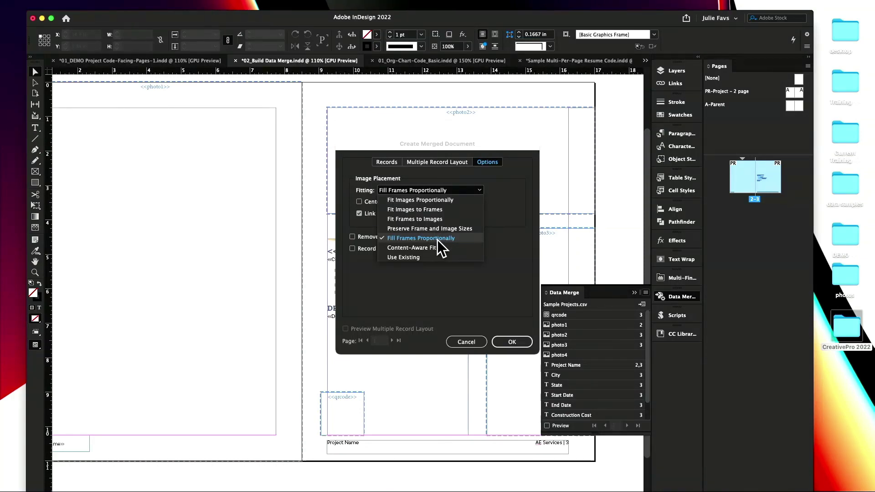
{"action": "left_click", "coordinate": [437, 239]}
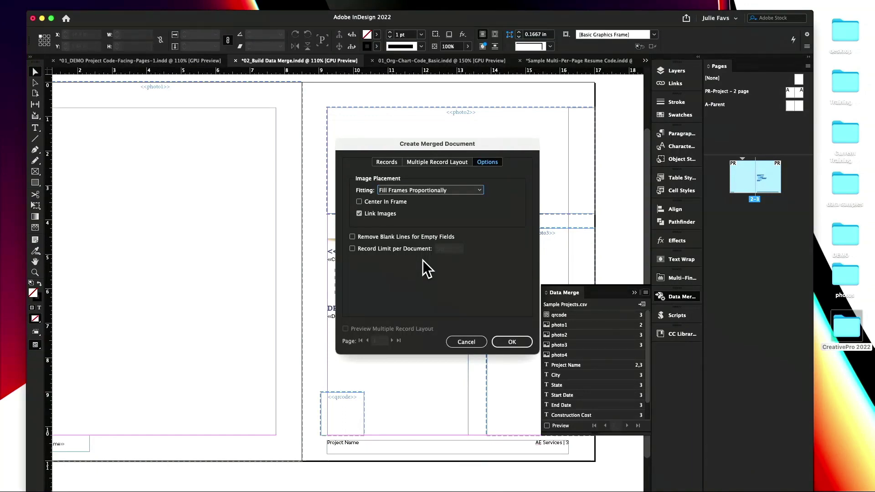
{"action": "left_click", "coordinate": [387, 163]}
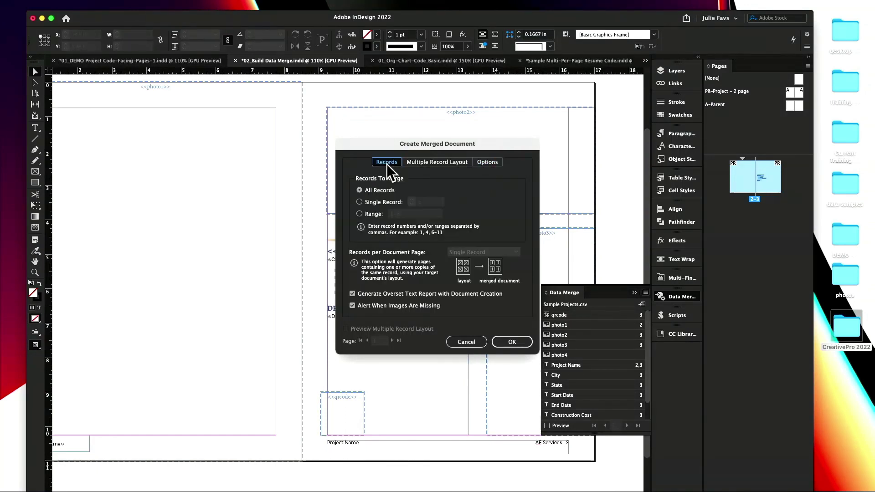
{"action": "left_click", "coordinate": [514, 343]}
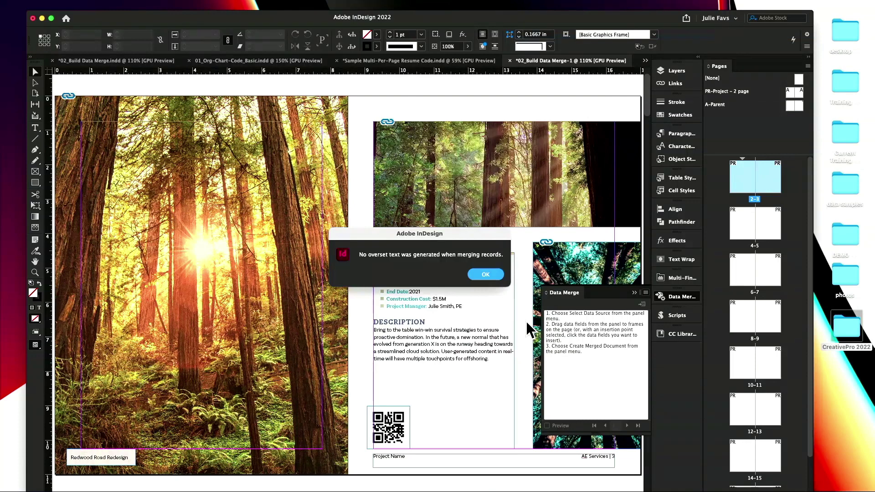
- Dismiss the 'No overset text' alert after the merge completes
{"action": "left_click", "coordinate": [486, 275]}
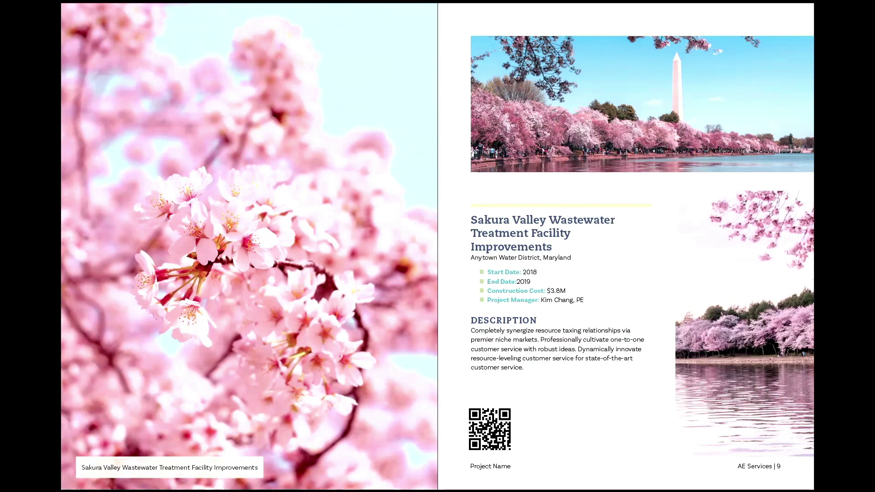
{"action": "key", "text": "Right"}
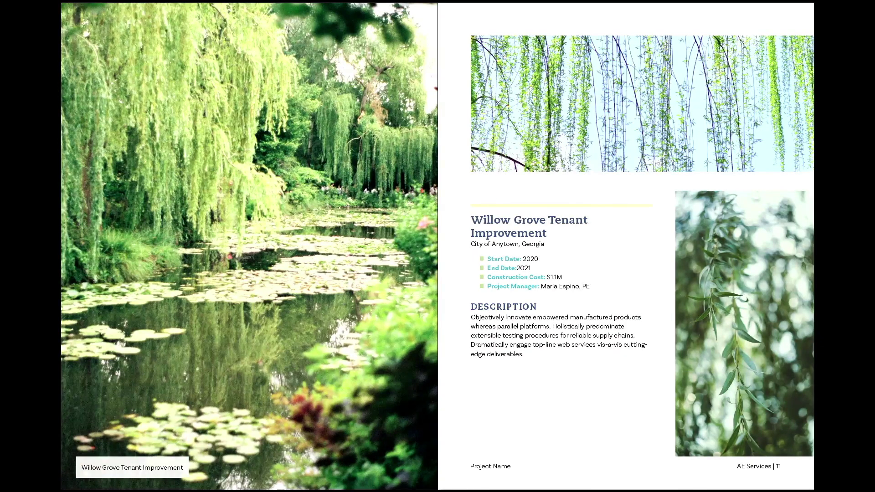